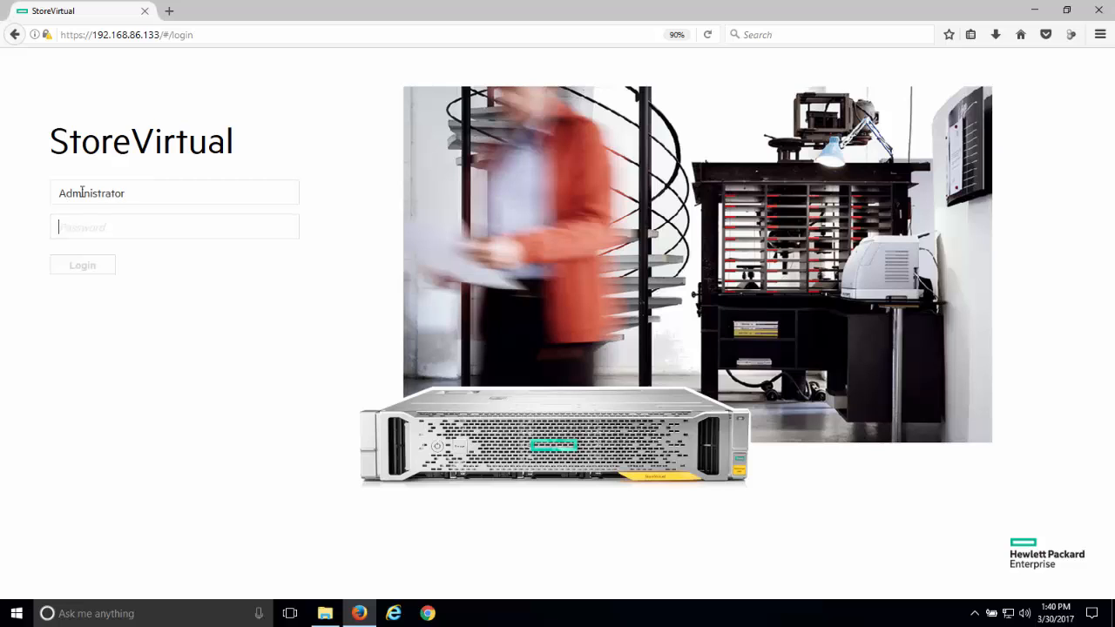
- Log in to StoreVirtual as Administrator by entering the account password
text(•)
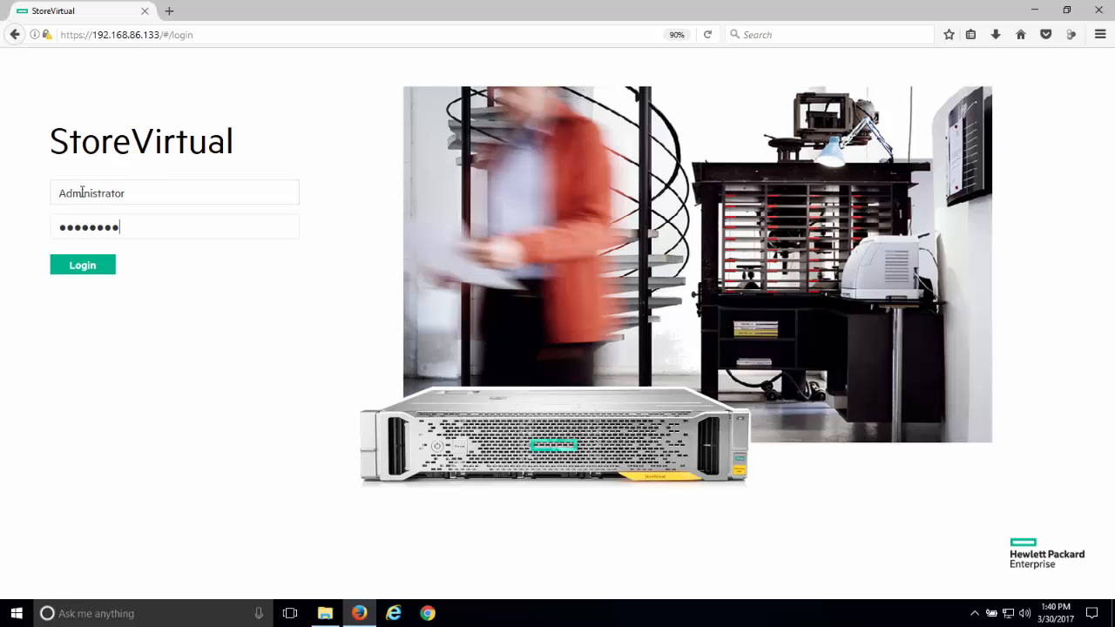
click(82, 265)
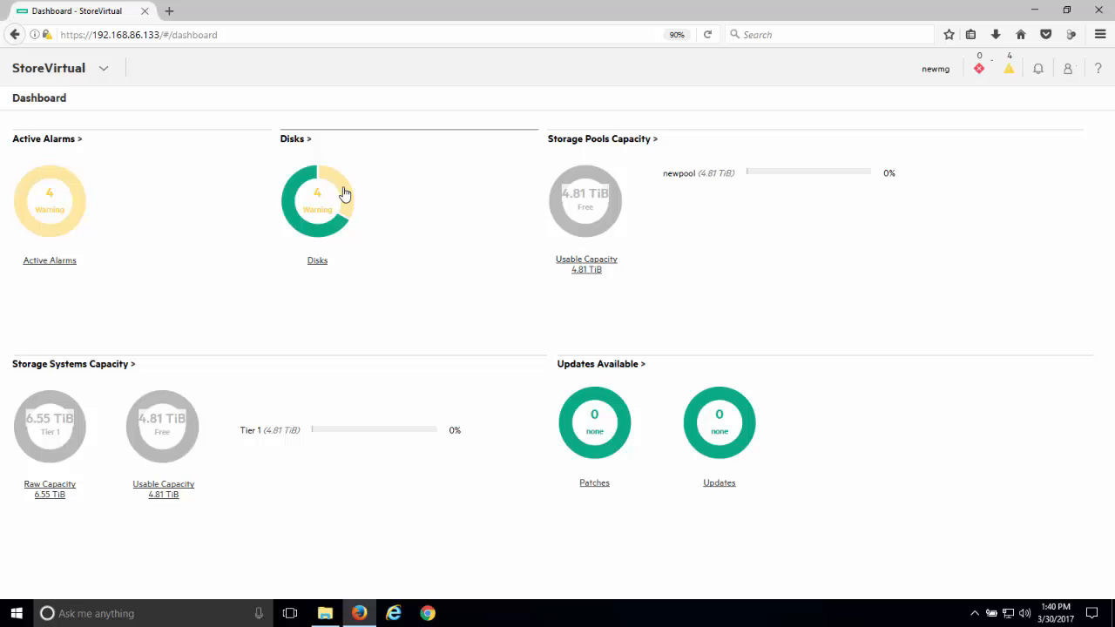
- Examine the active warning alarms from the dashboard, including the details for Drive 01:11, and return to the dashboard
click(74, 208)
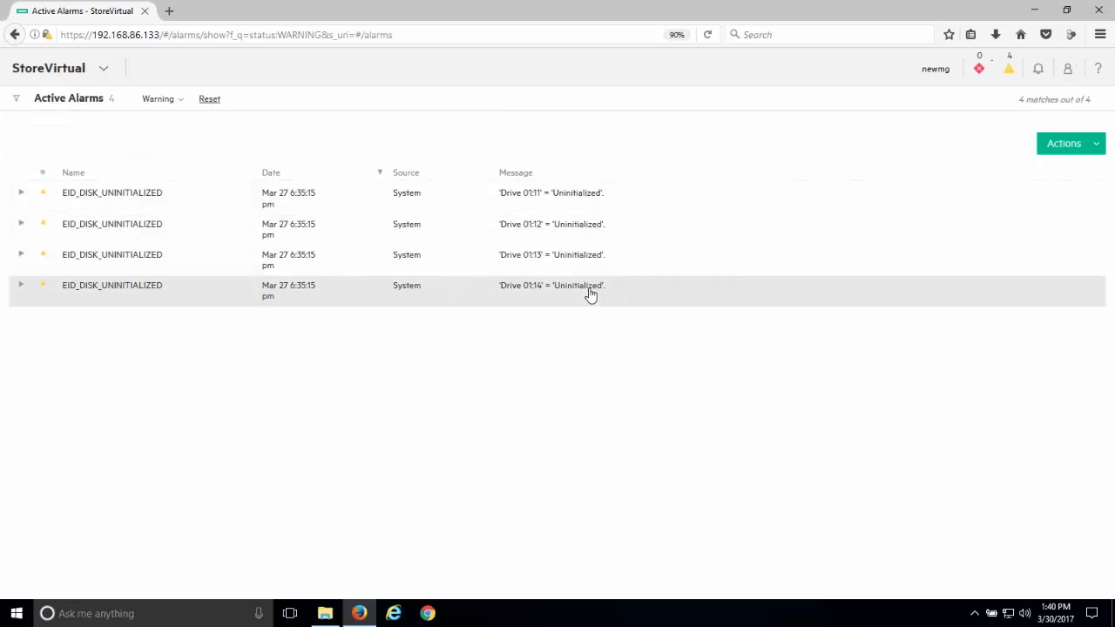
click(24, 197)
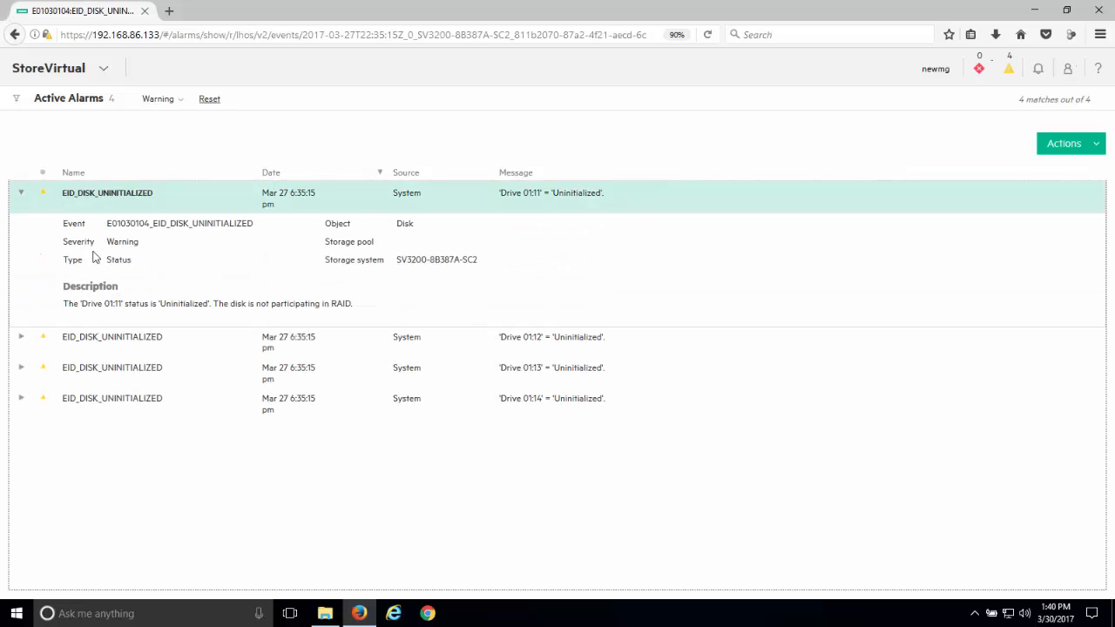
click(21, 194)
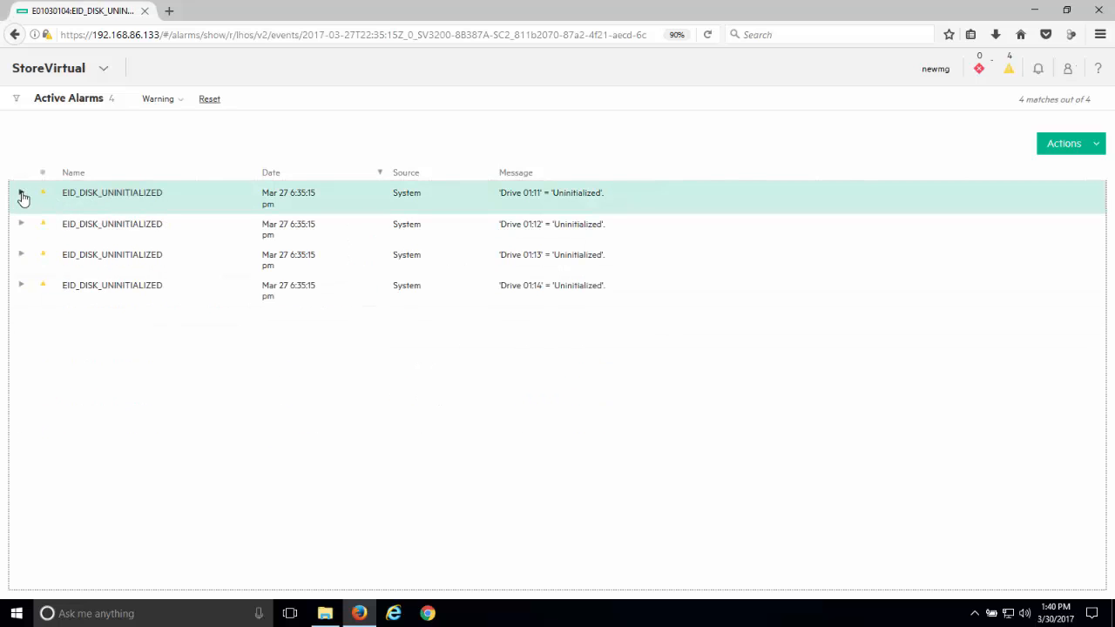
click(76, 75)
click(44, 136)
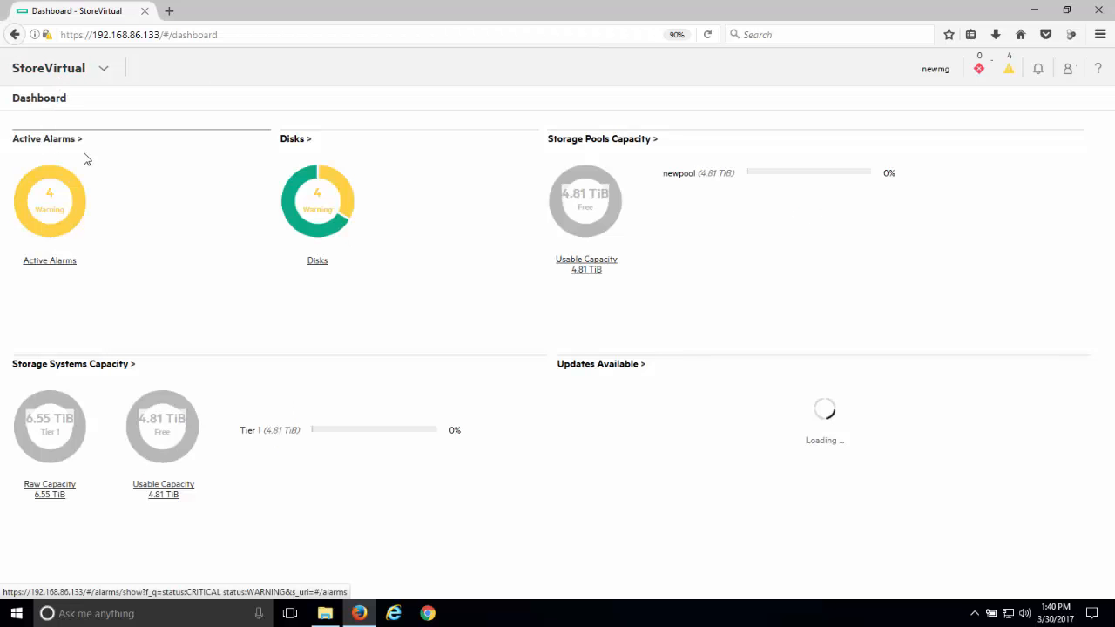
- Examine the disks with warning status and the storage system's overview with its available actions, ending on the dashboard
click(345, 191)
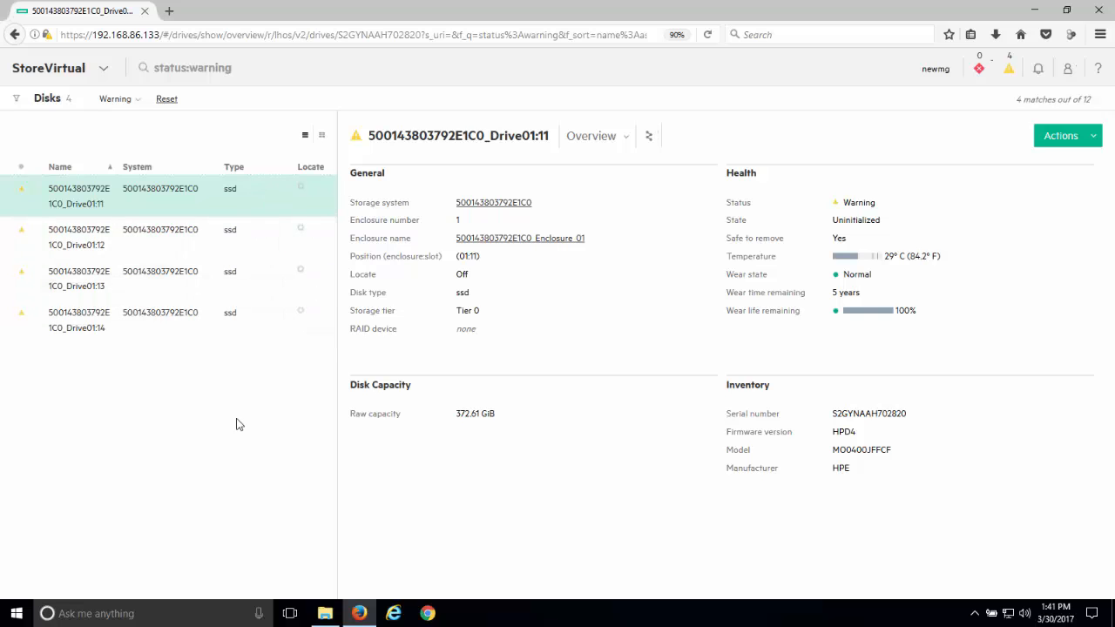
click(105, 72)
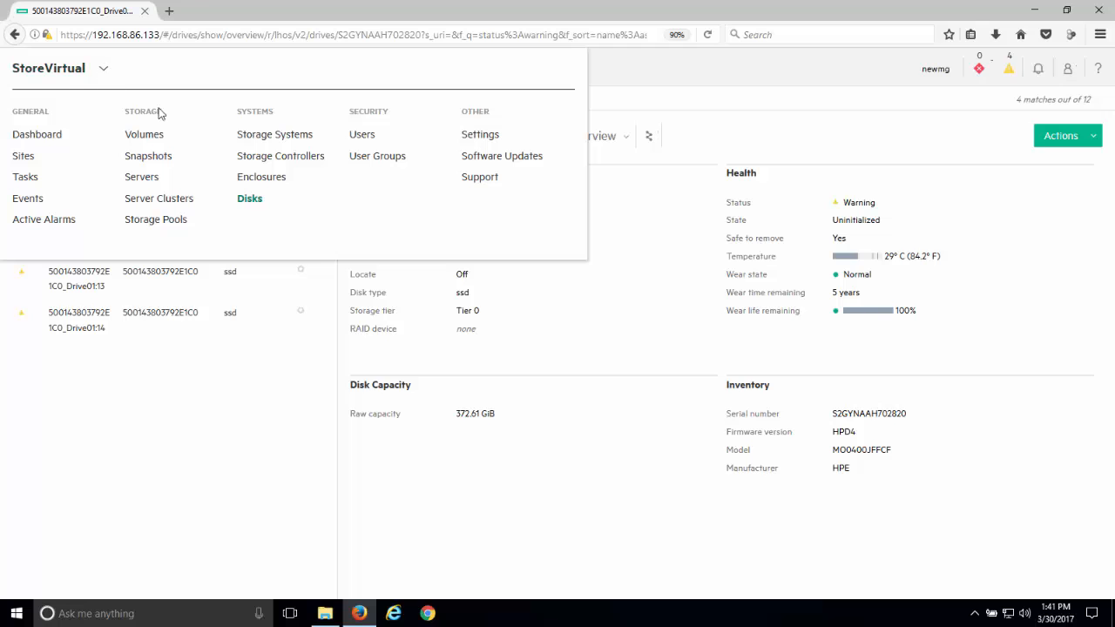
click(274, 137)
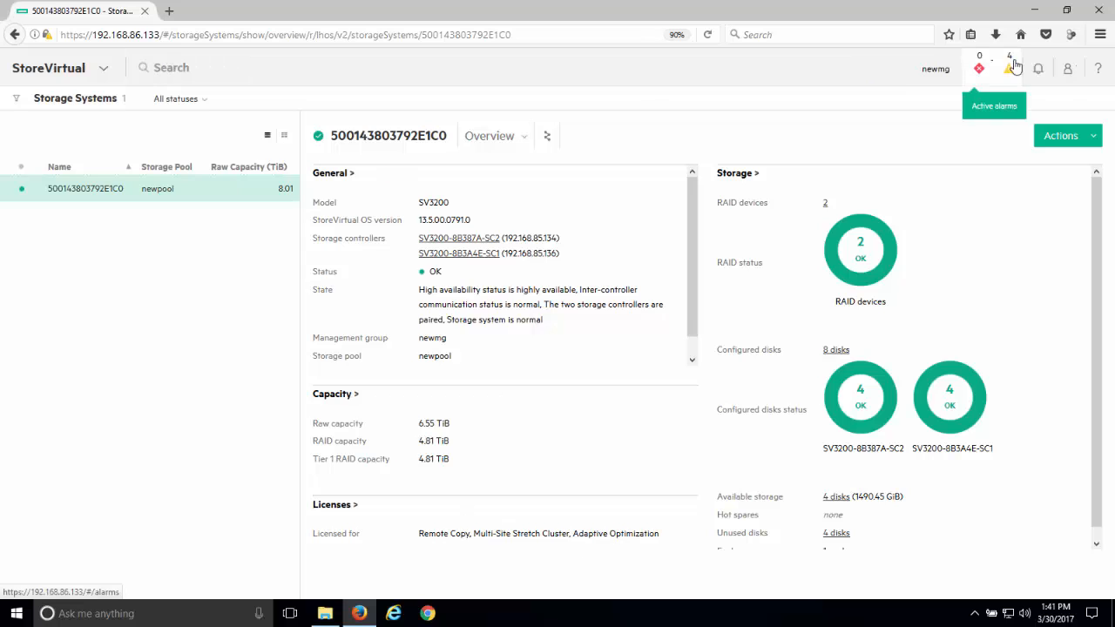
click(1072, 140)
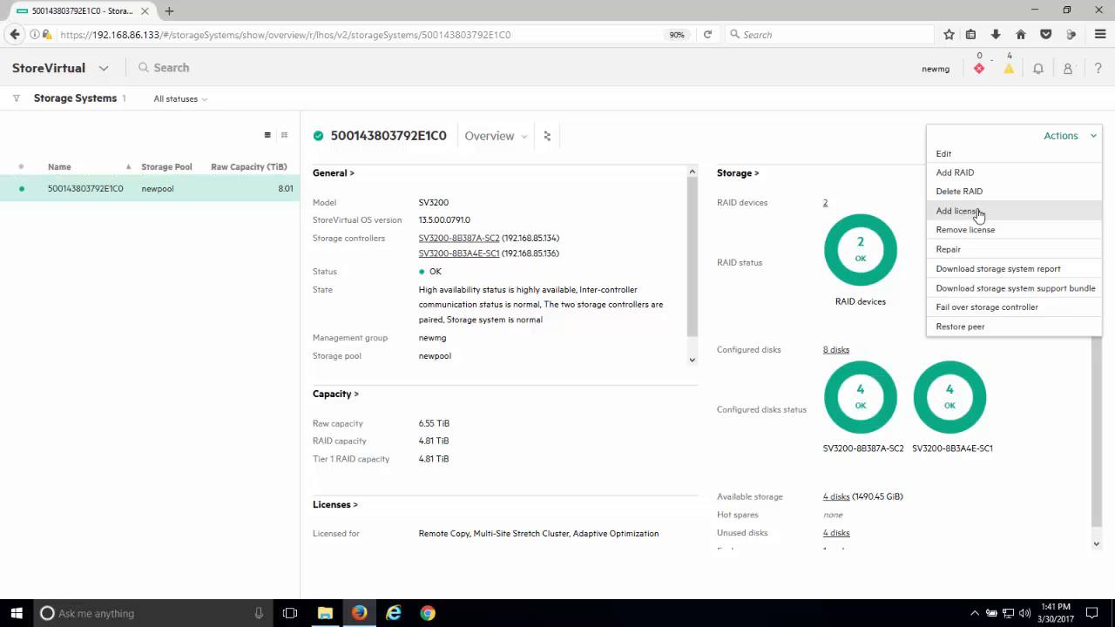
click(102, 73)
click(56, 138)
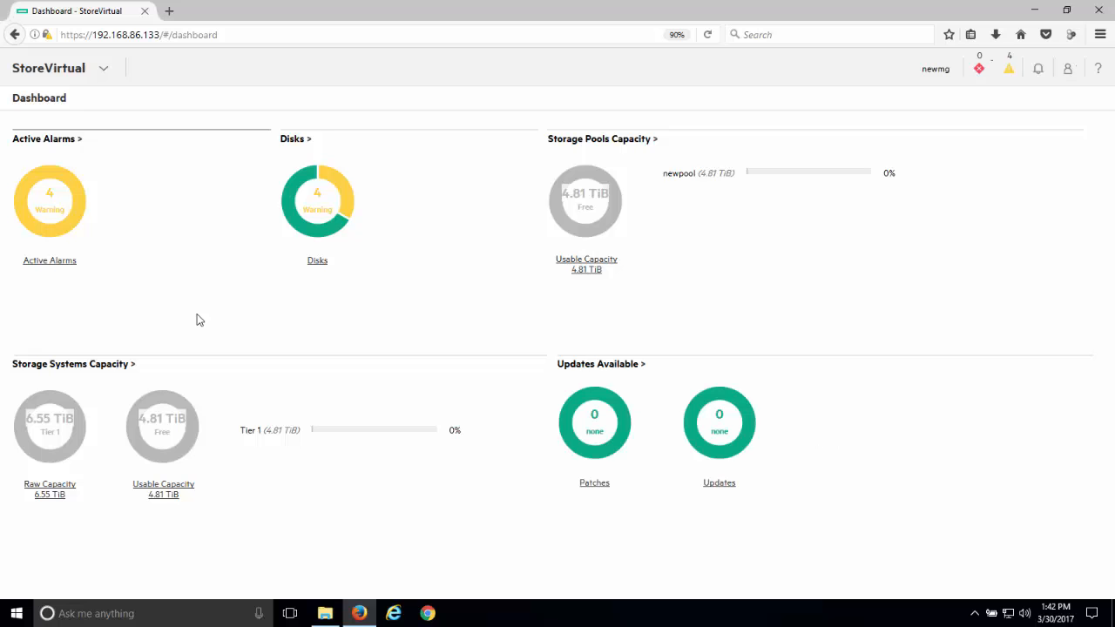
- Add RAID to the storage system using the proposed Tier 0 SSD configuration: RAID 10, two devices with two disks each, Active-Active
click(102, 72)
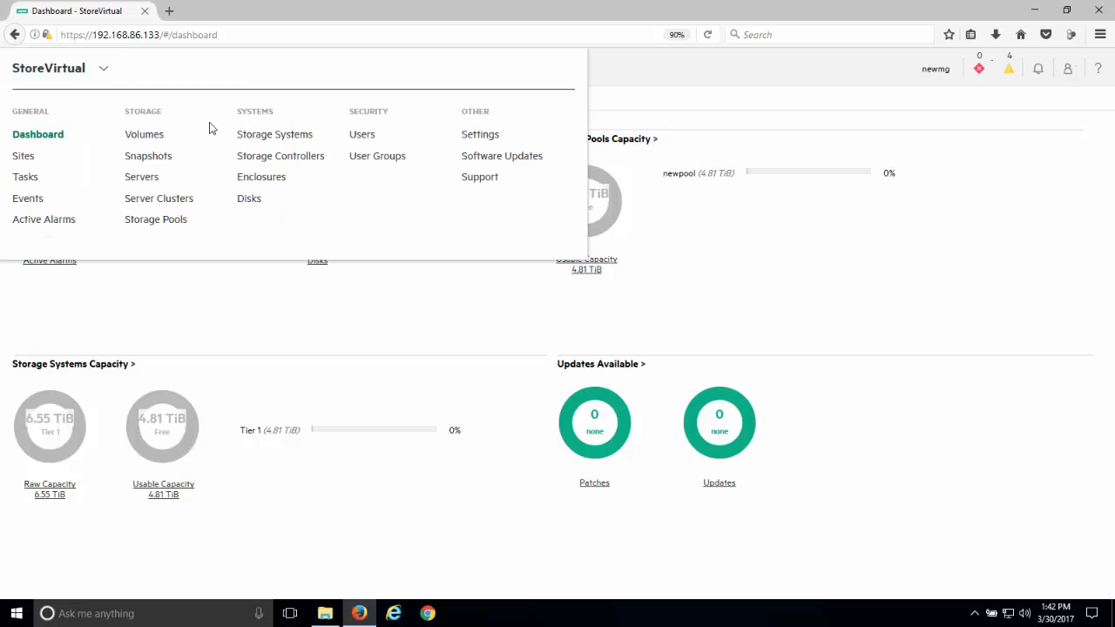
click(272, 135)
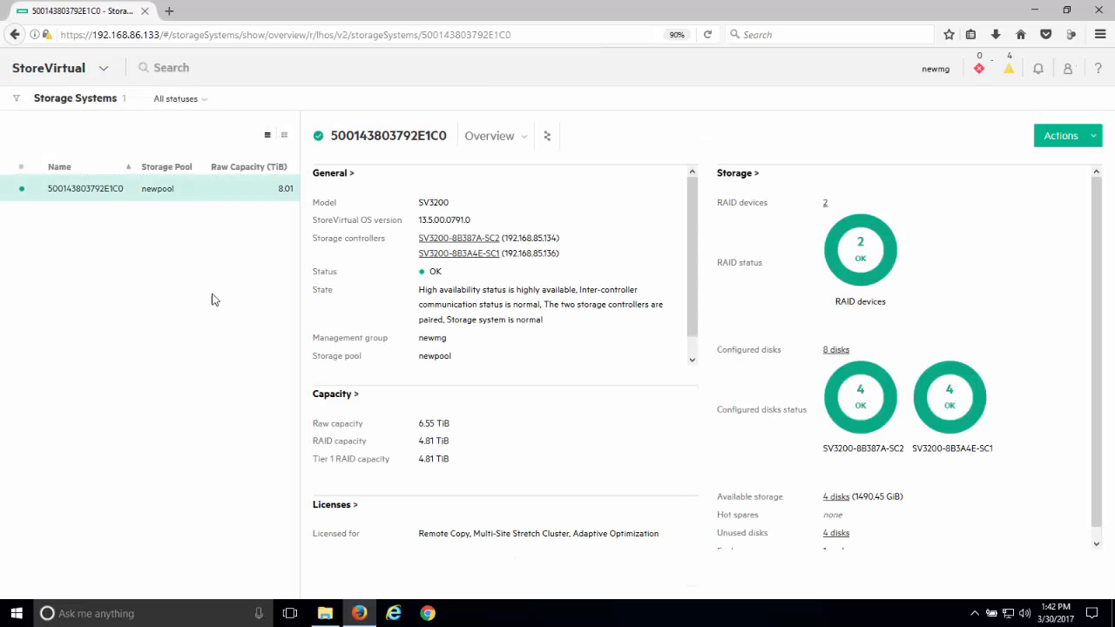
click(1063, 139)
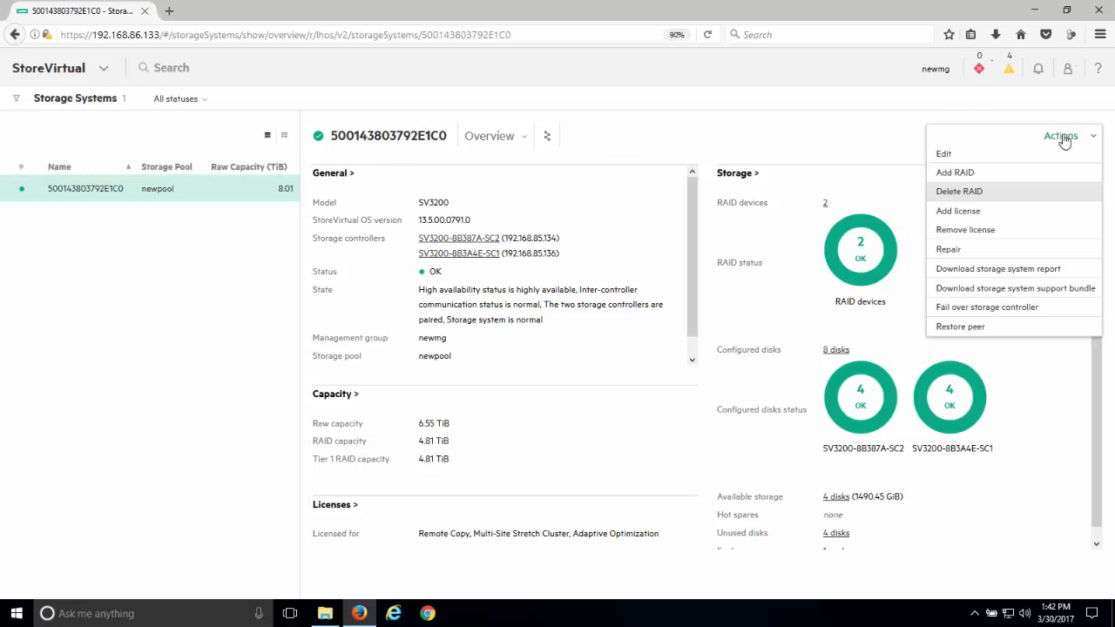
click(955, 174)
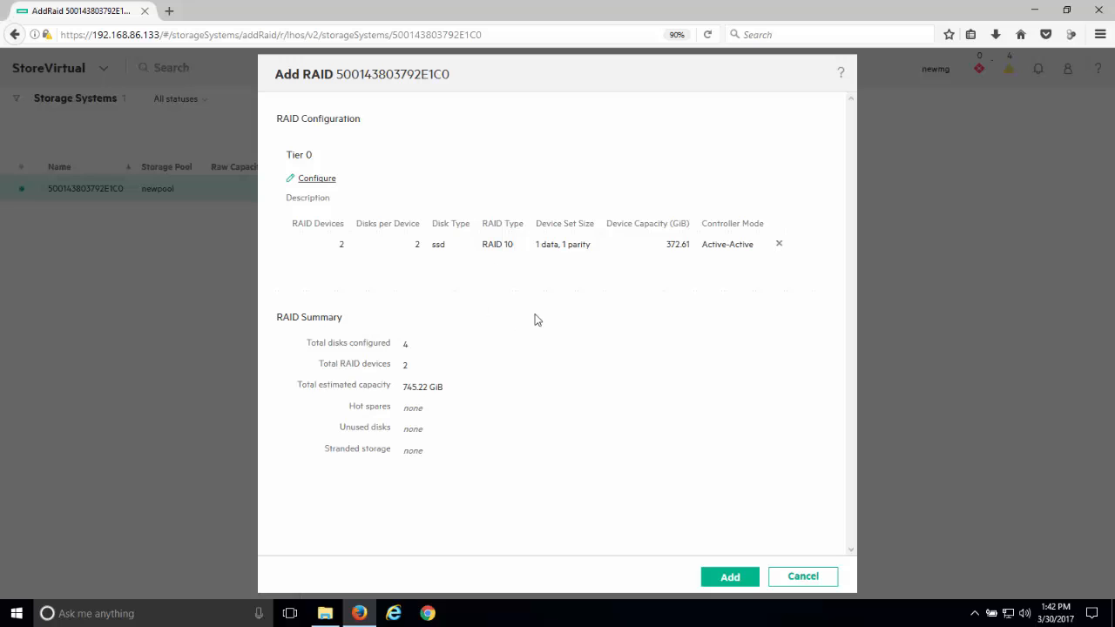
click(730, 577)
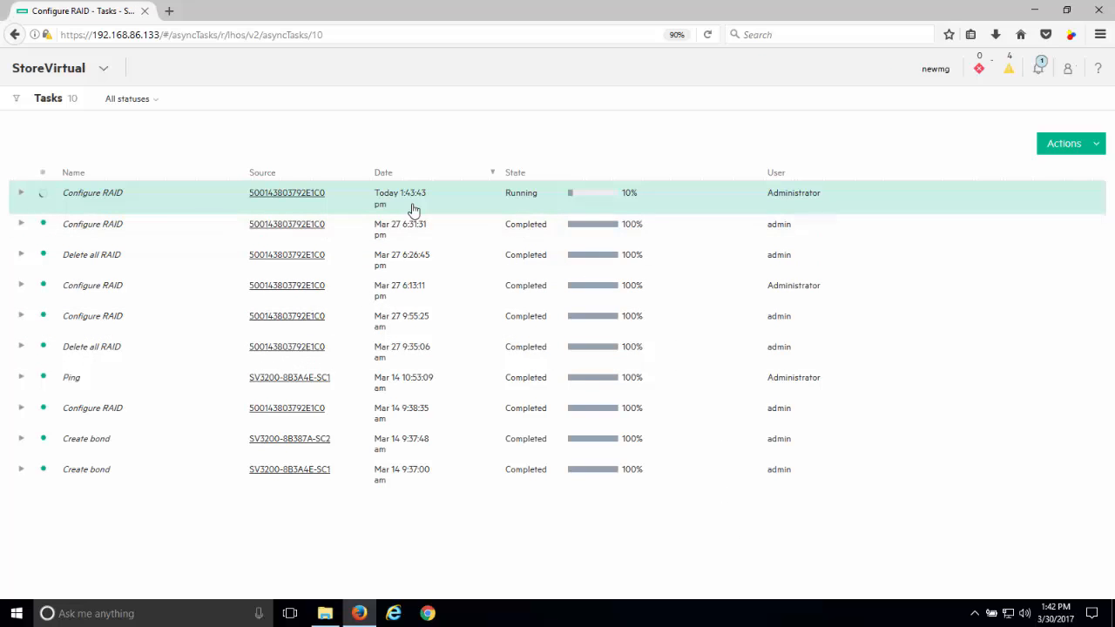
- Examine the newest Configure RAID task while it runs, including its Task Details, and collapse it again
click(21, 193)
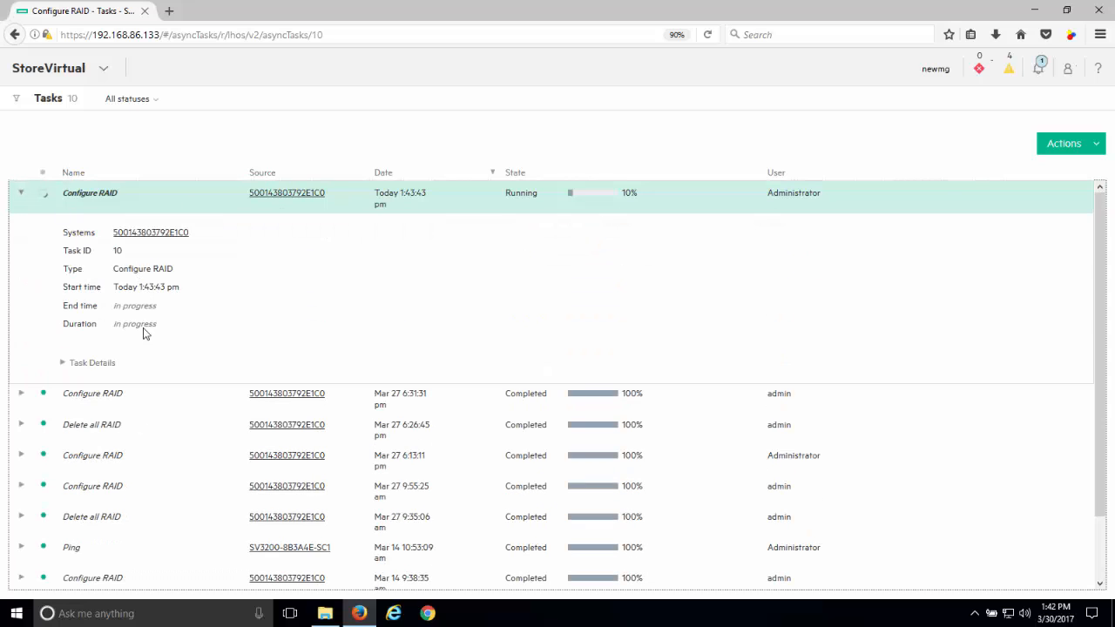
click(68, 364)
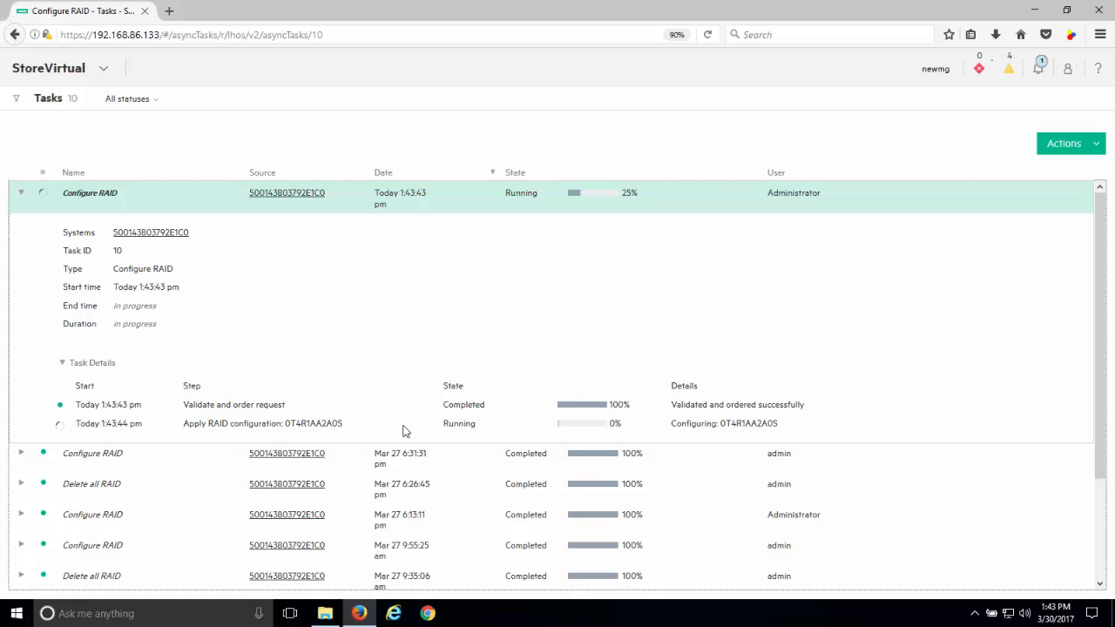
click(21, 193)
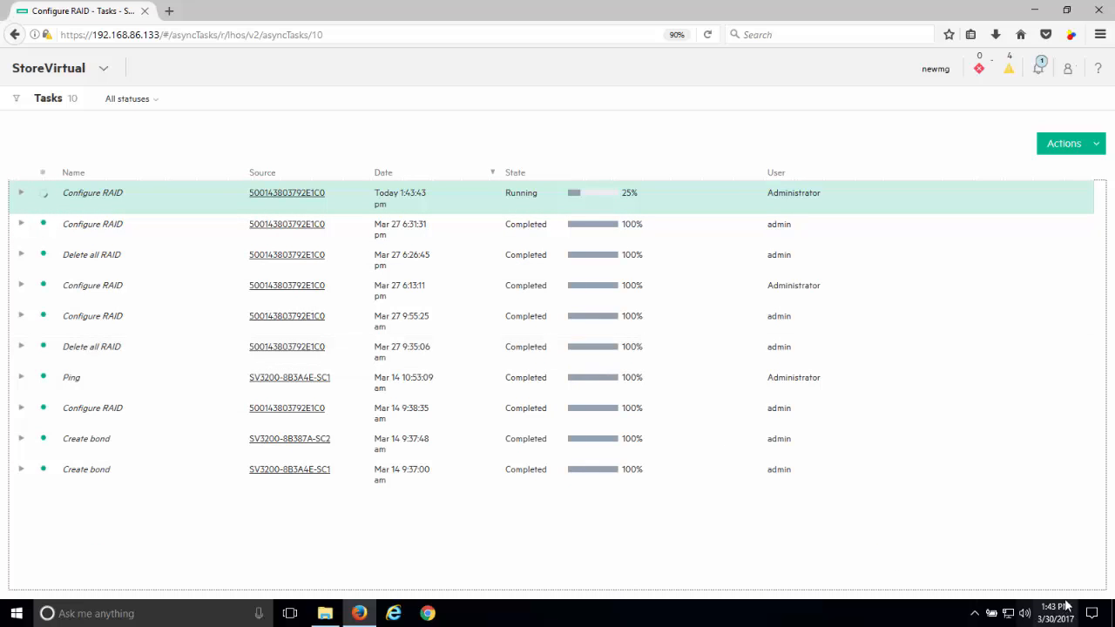
click(21, 193)
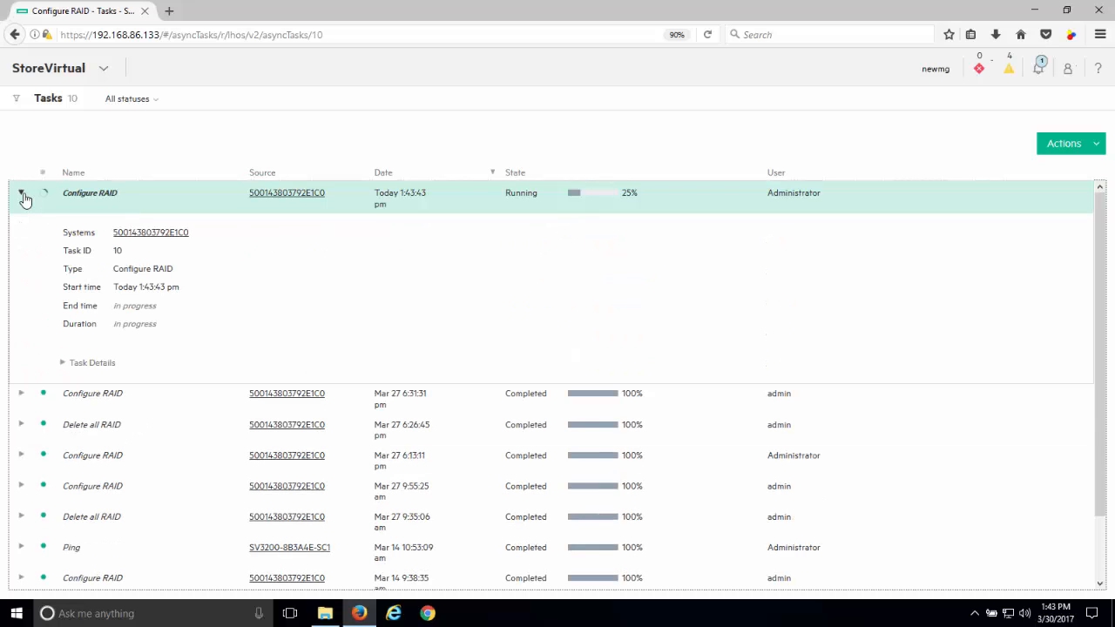
click(66, 366)
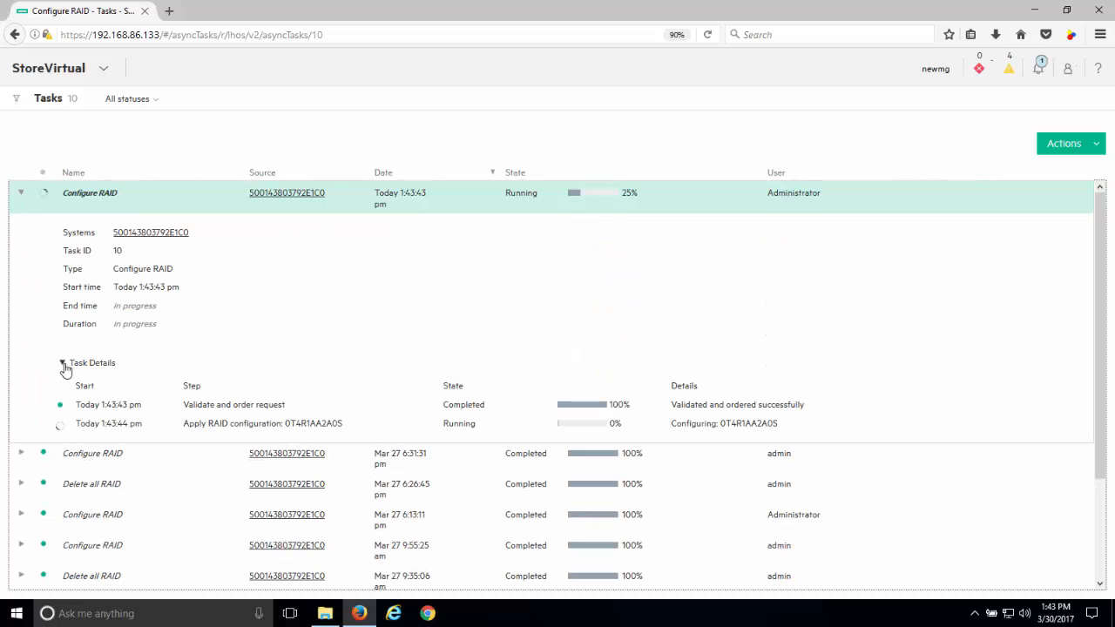
click(63, 368)
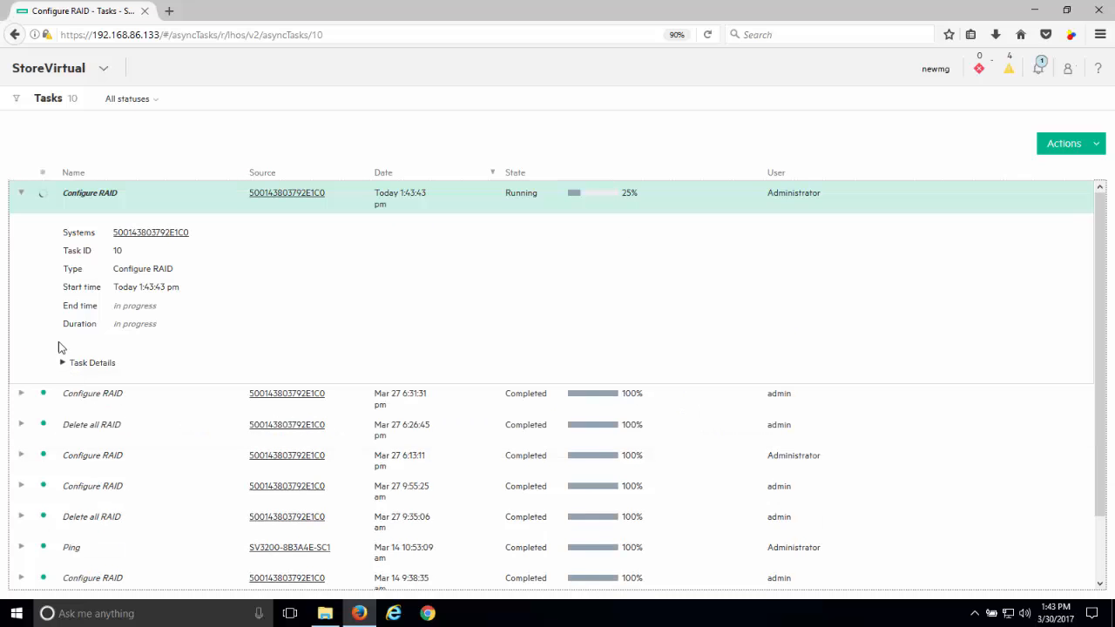
click(23, 195)
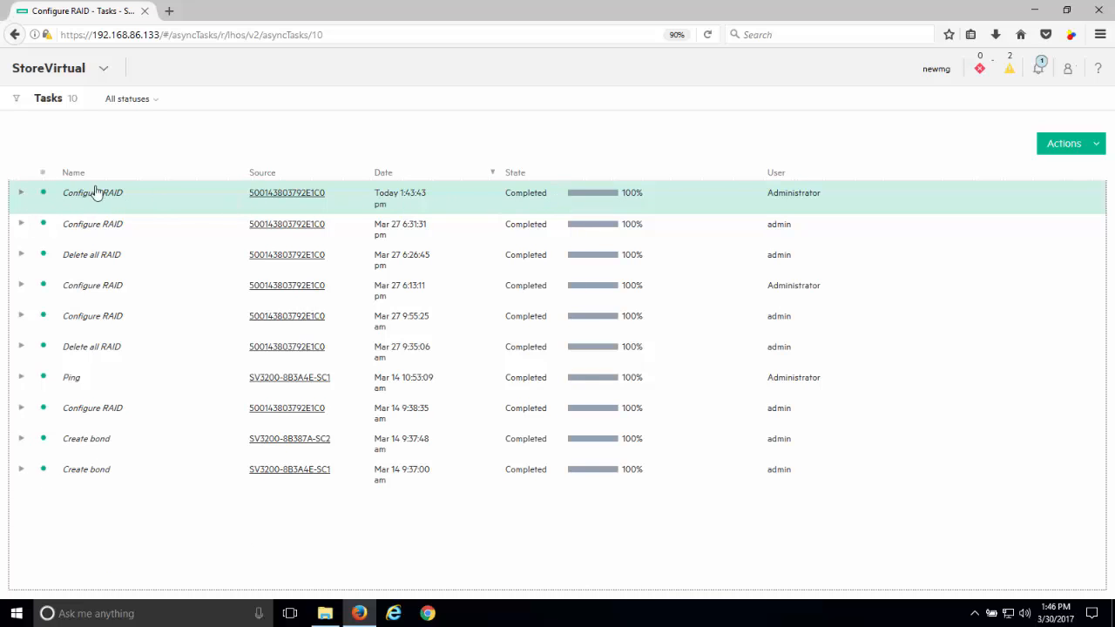
- Check the end time, duration and individual steps of the finished Configure RAID task
click(23, 196)
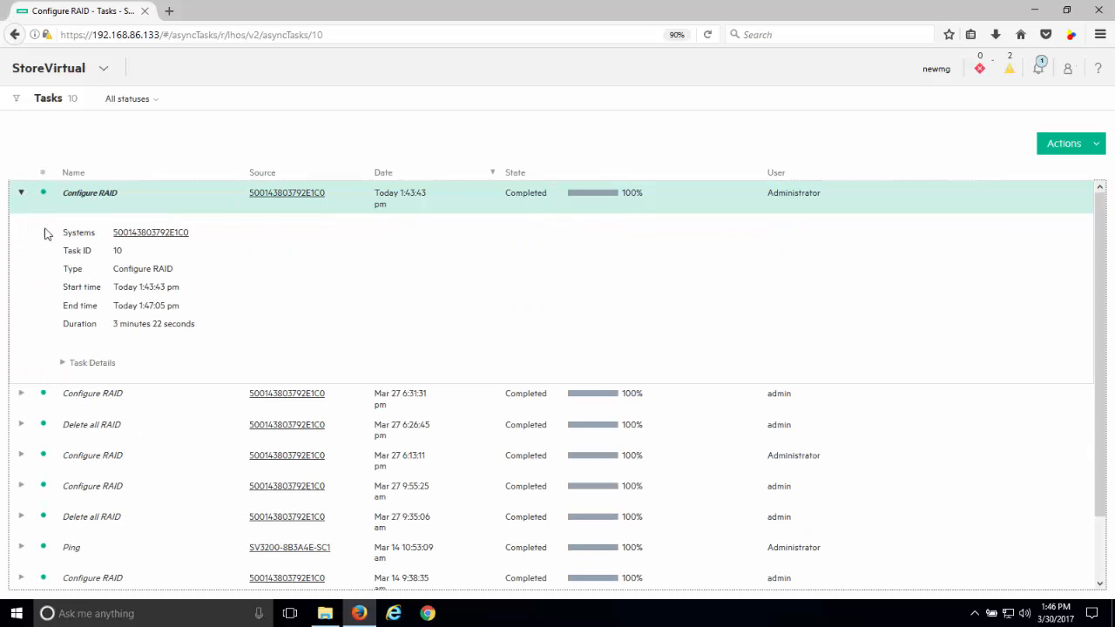
click(65, 364)
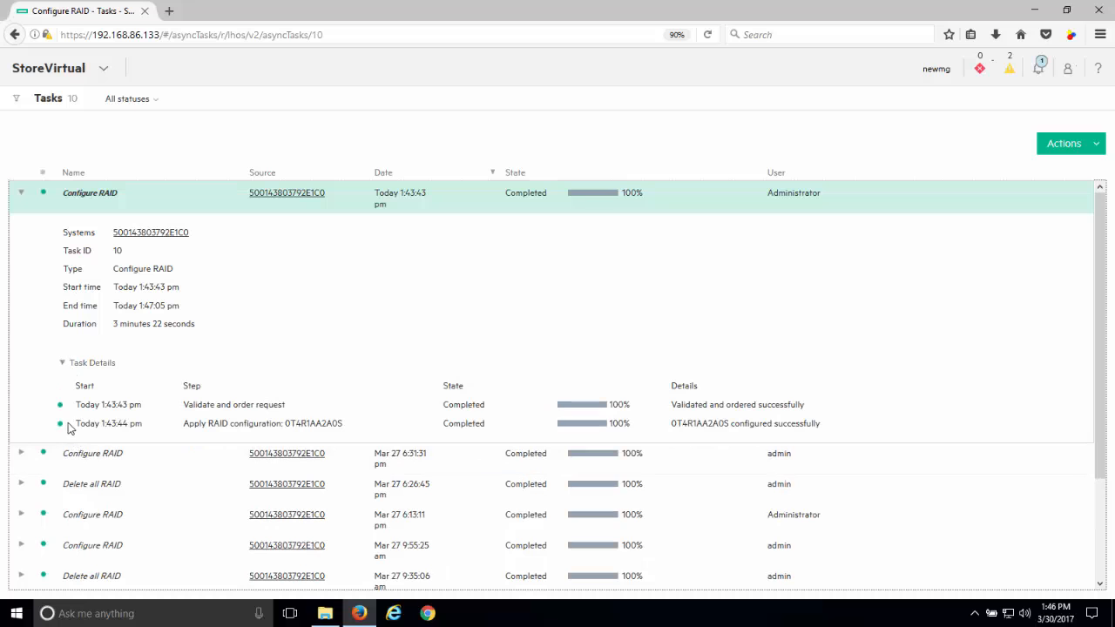
click(22, 194)
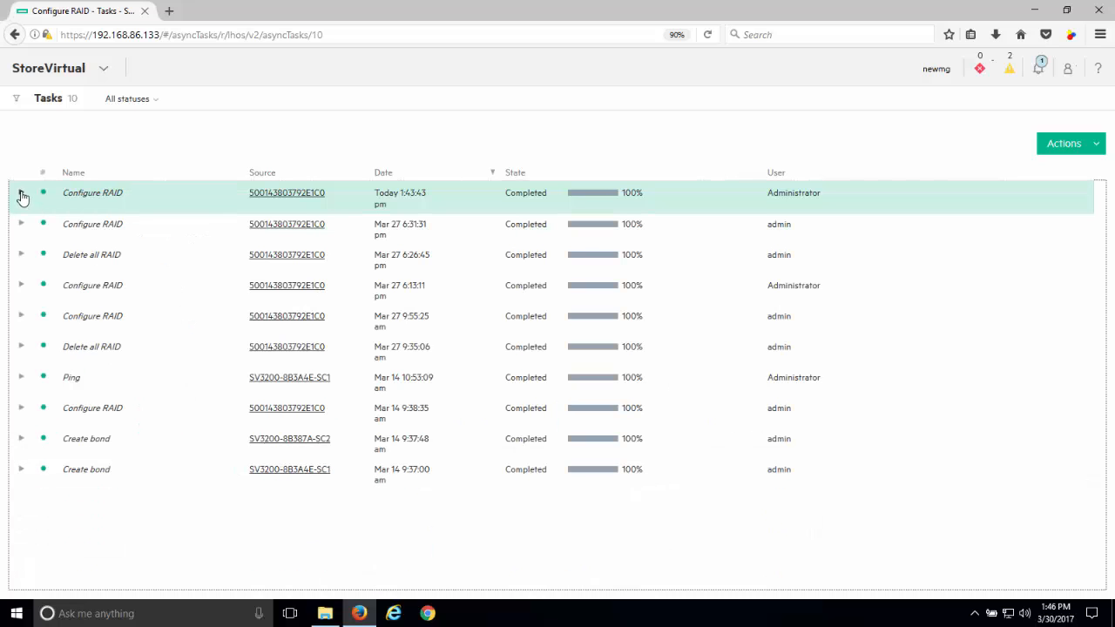
- Review the warning alarms from the dashboard, reading the parity initialization descriptions for Data Array 3 and Data Array 4
click(73, 69)
click(38, 136)
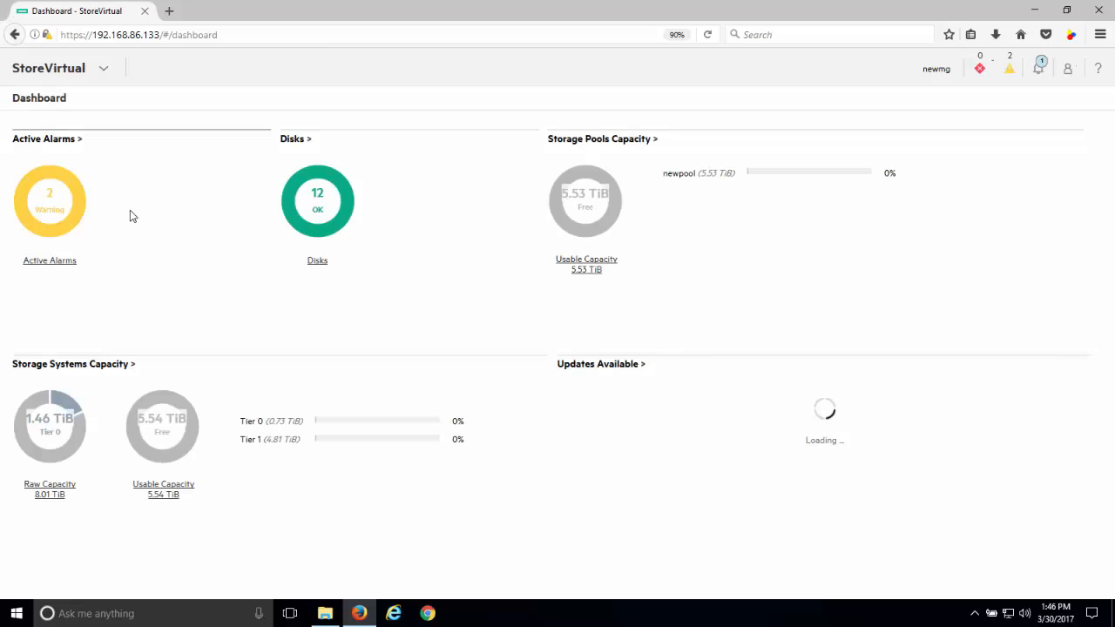
click(68, 222)
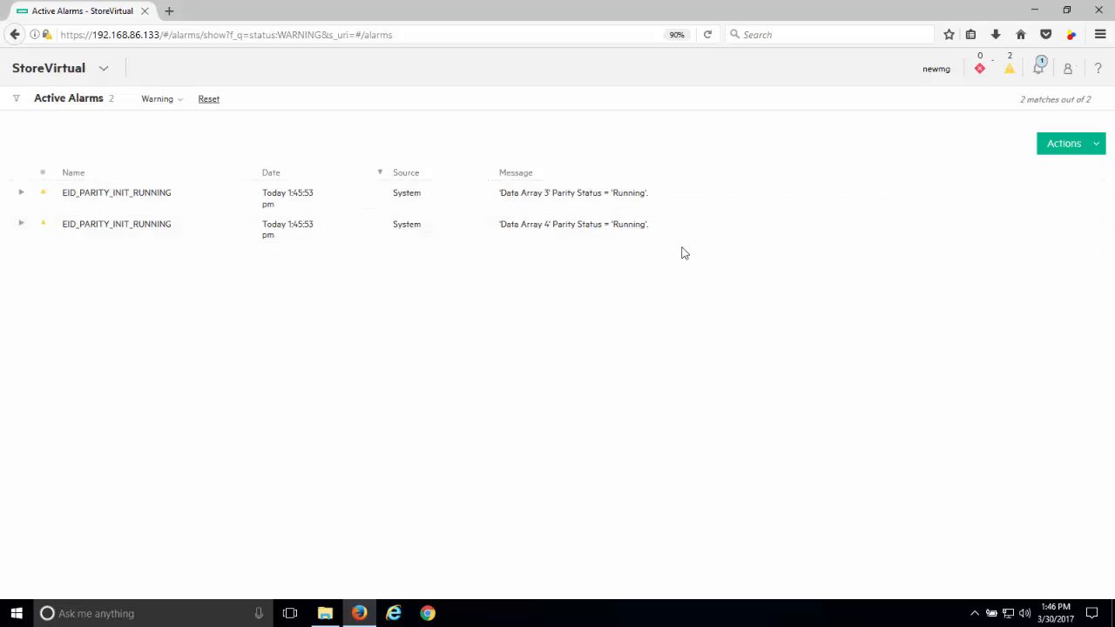
click(23, 194)
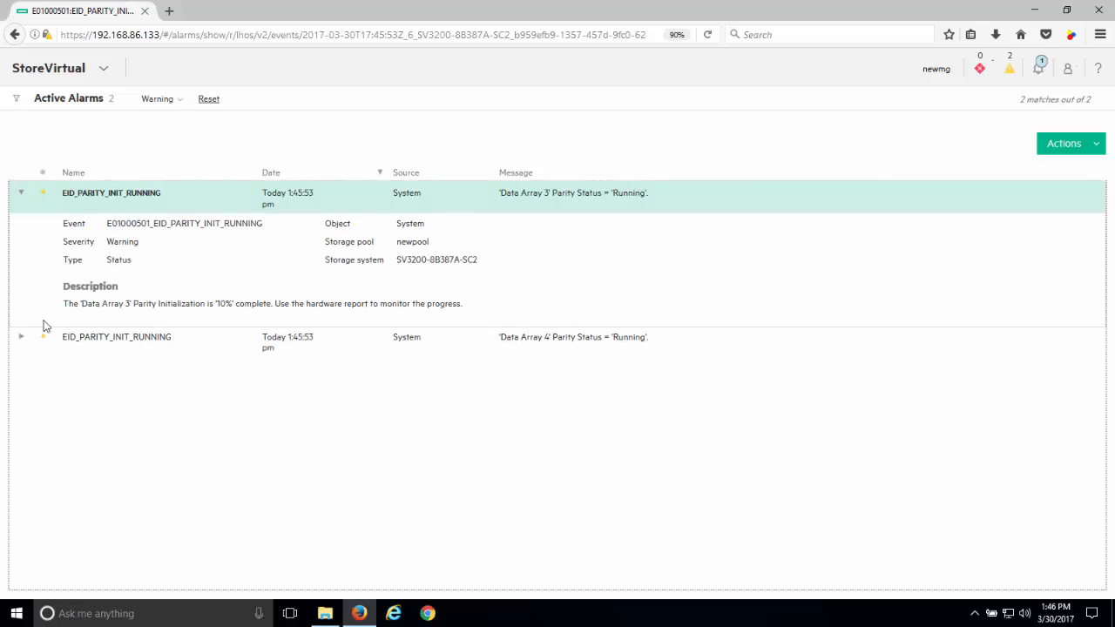
click(24, 342)
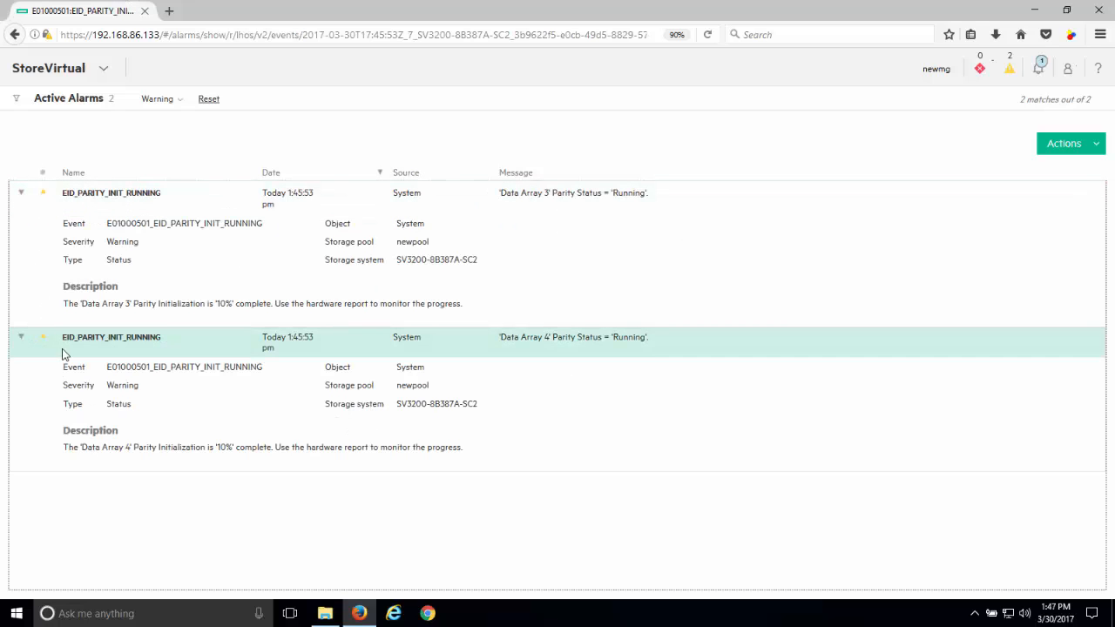
click(21, 194)
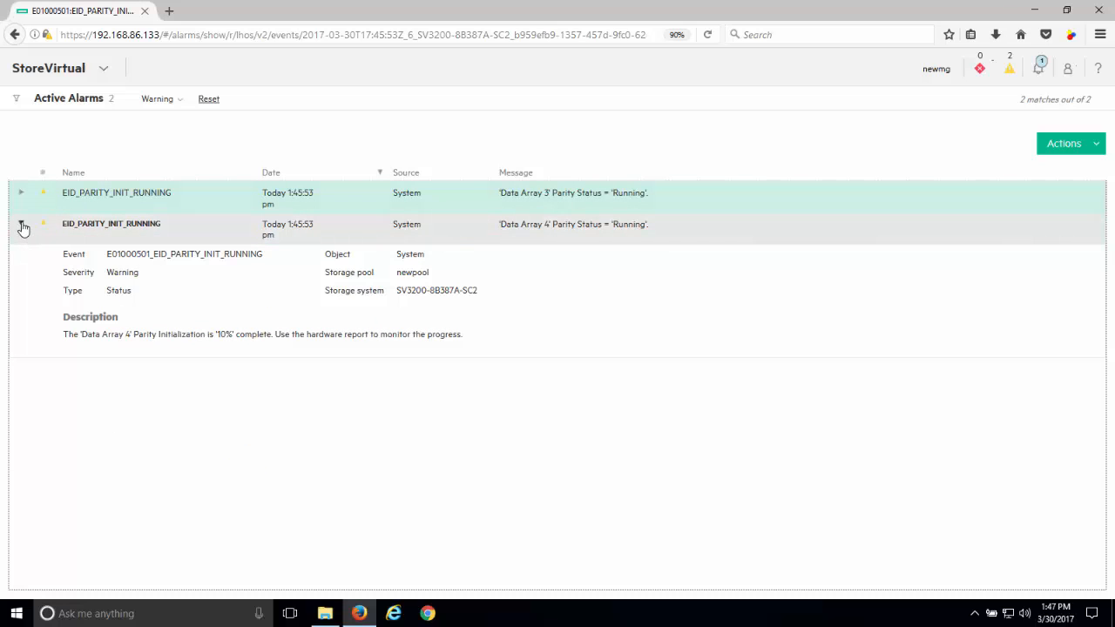
click(23, 226)
- Check the RAID devices, configured disks and tier capacities in the storage system's overview
click(65, 73)
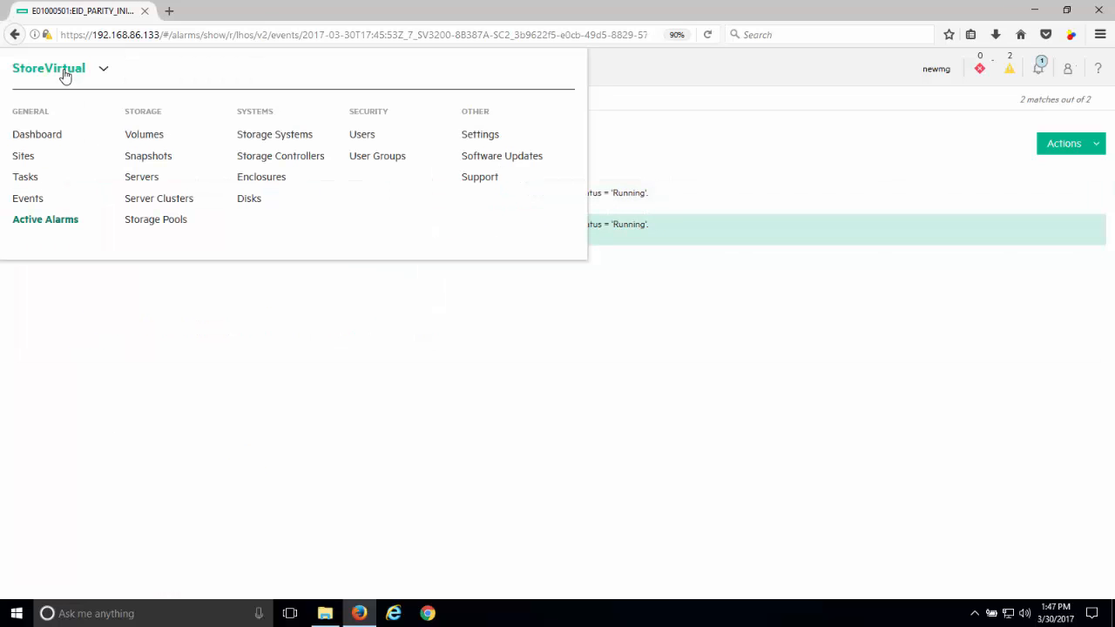
click(257, 138)
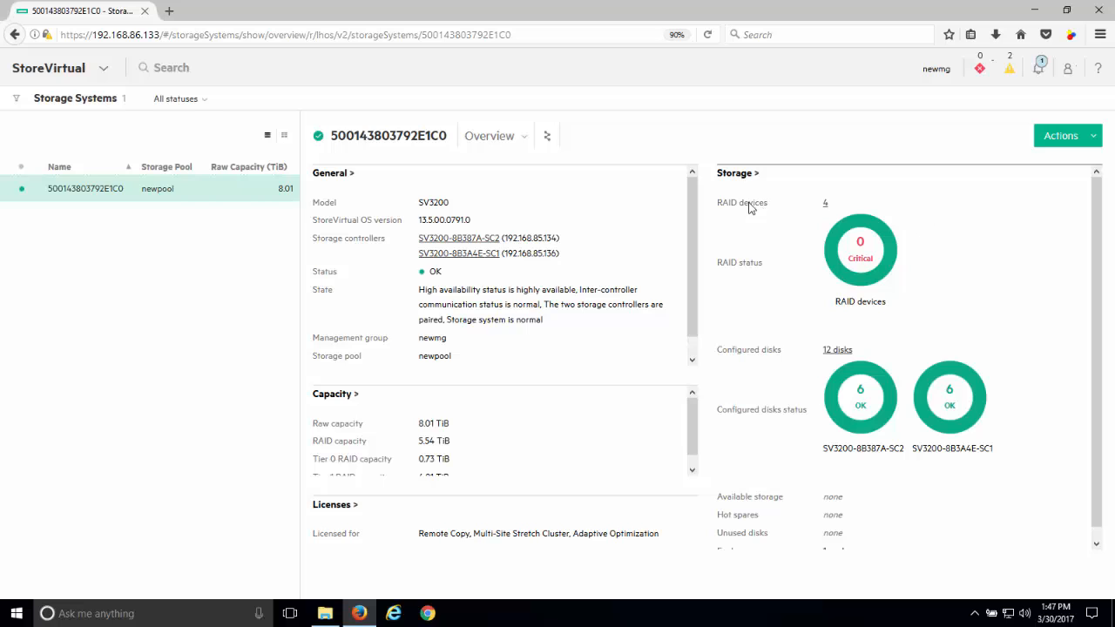
- Review the advanced options for creating a volume, including Adaptive Optimization, cancel the creation and return to the dashboard
click(103, 71)
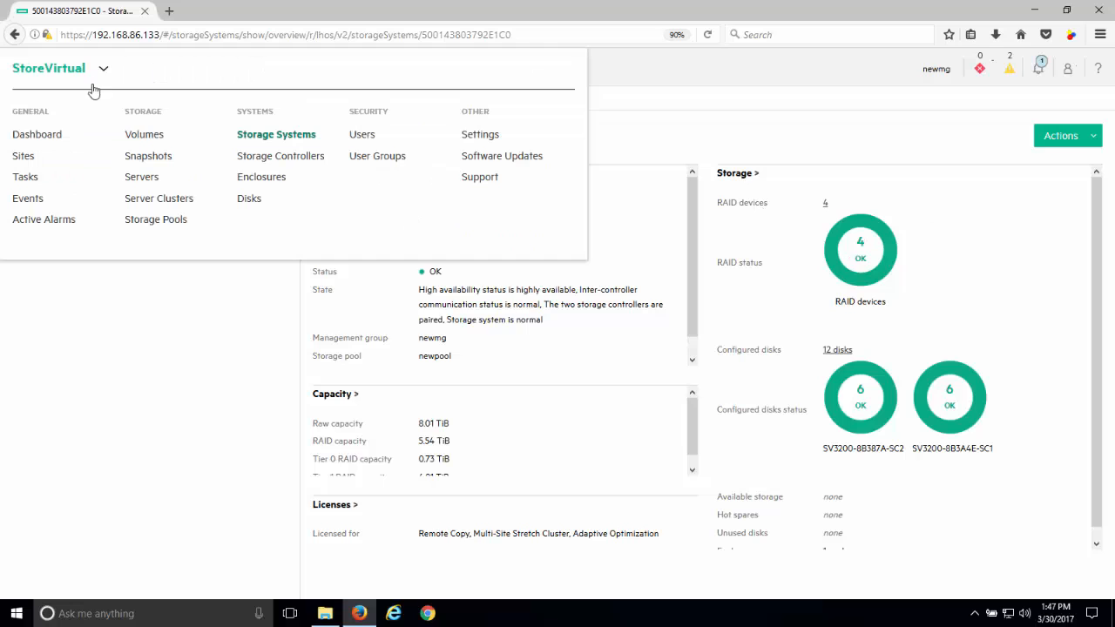
click(140, 137)
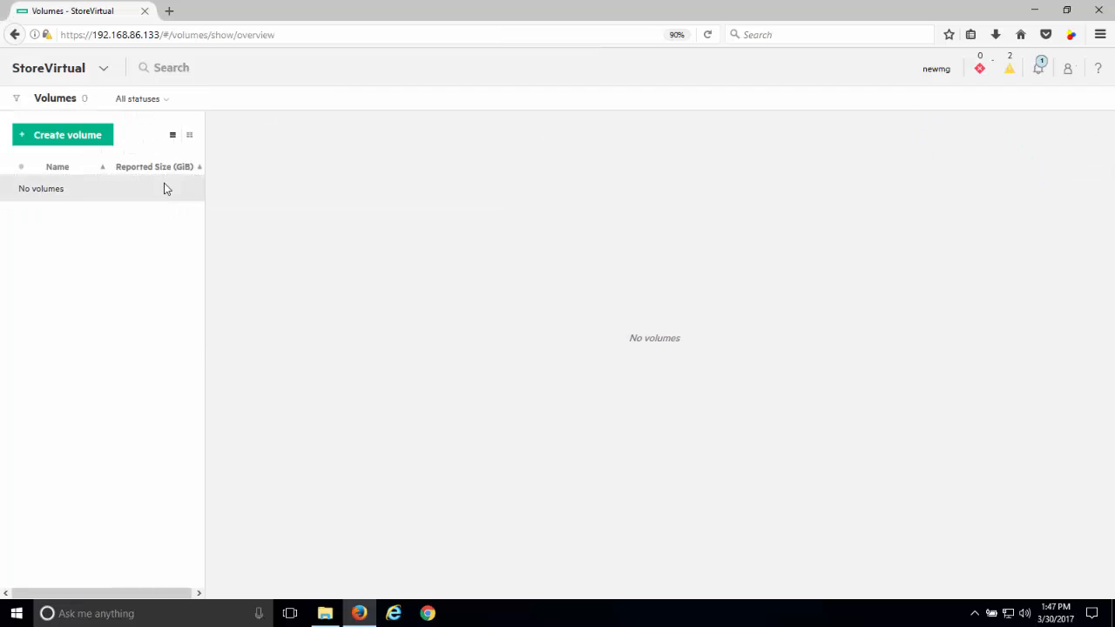
click(87, 136)
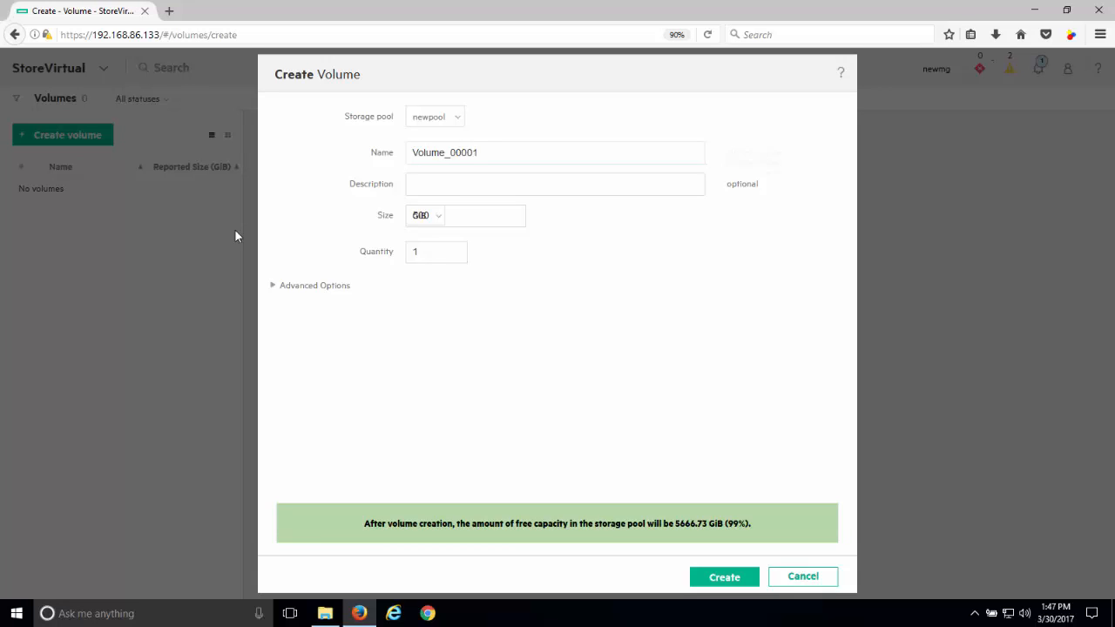
click(275, 287)
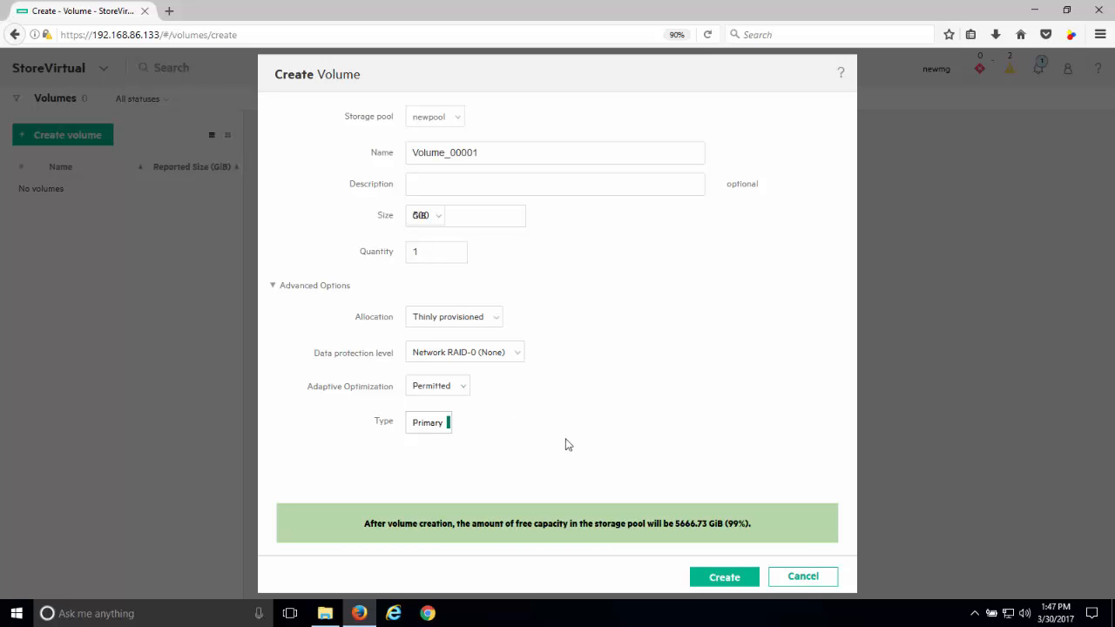
click(802, 575)
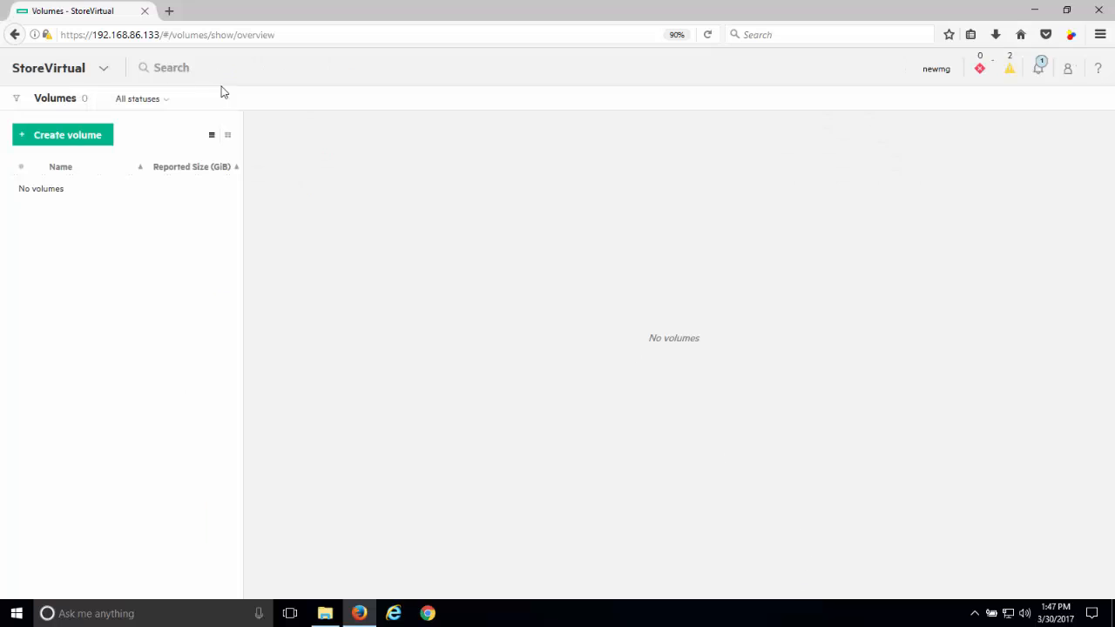
click(104, 70)
click(48, 135)
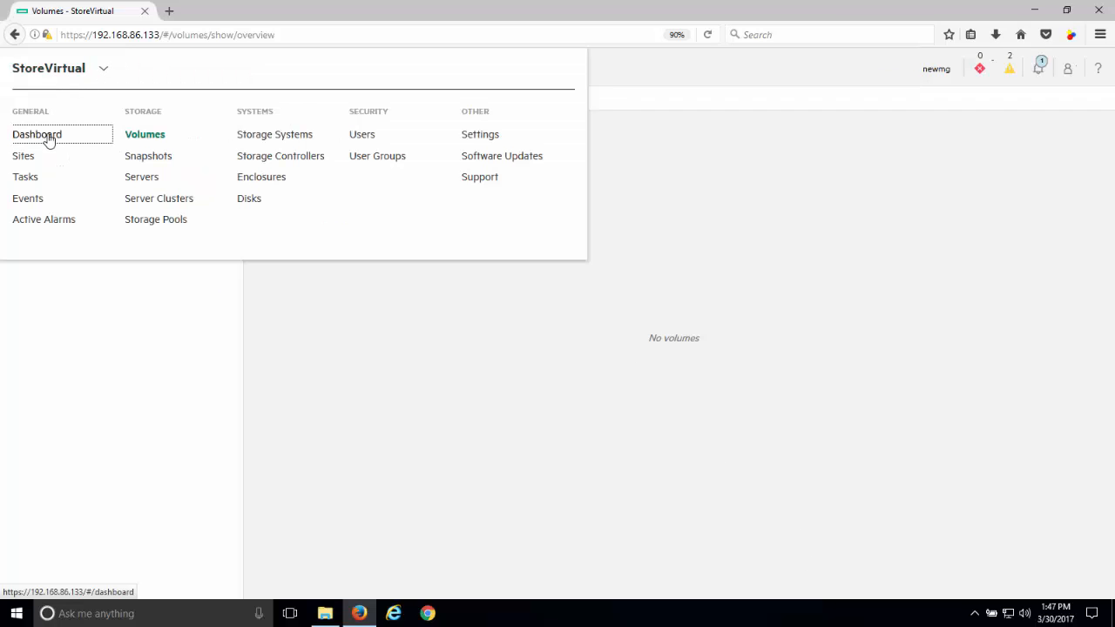